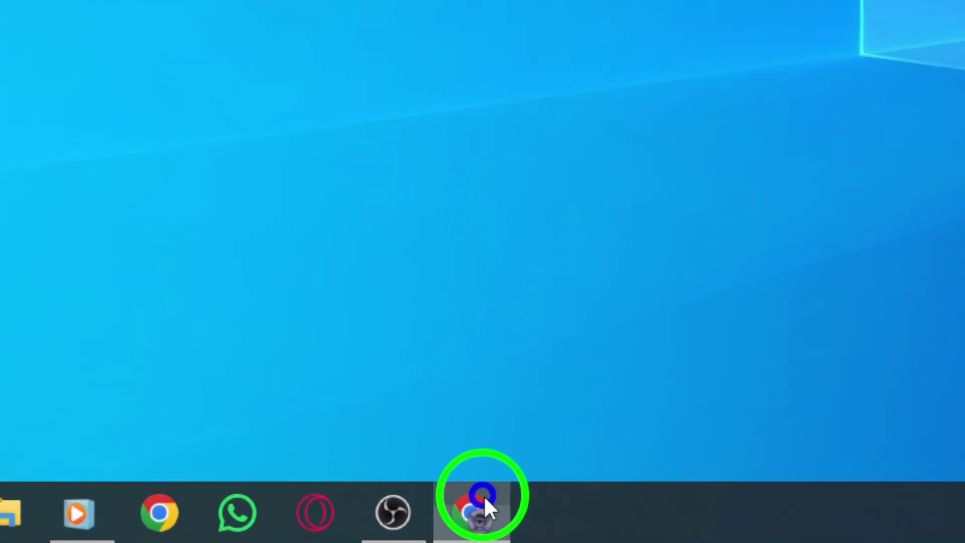
Bring up Chrome with Instagram and open Your activity from the More menu.
left_click(446, 530)
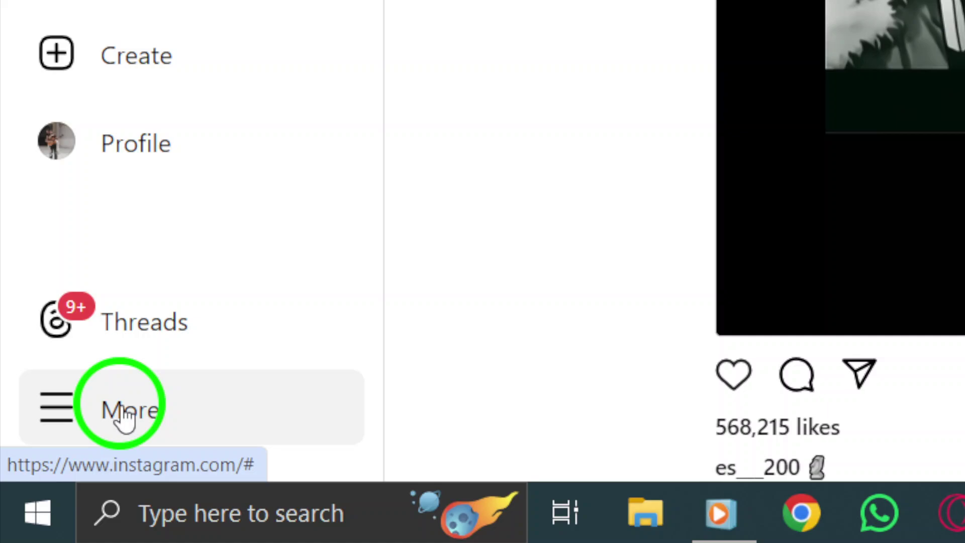
left_click(78, 426)
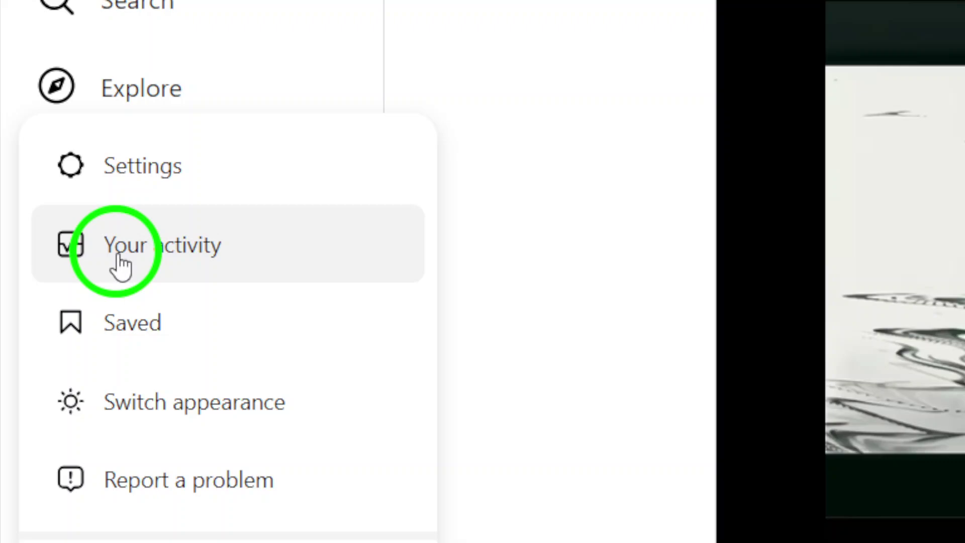
left_click(121, 264)
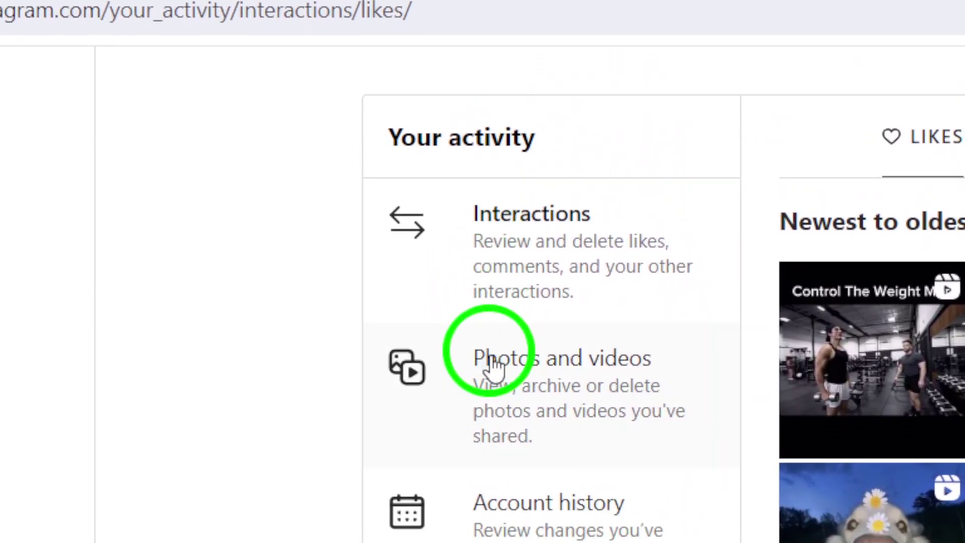
Open Photos and videos and switch to the Reels tab of shared reels.
left_click(596, 377)
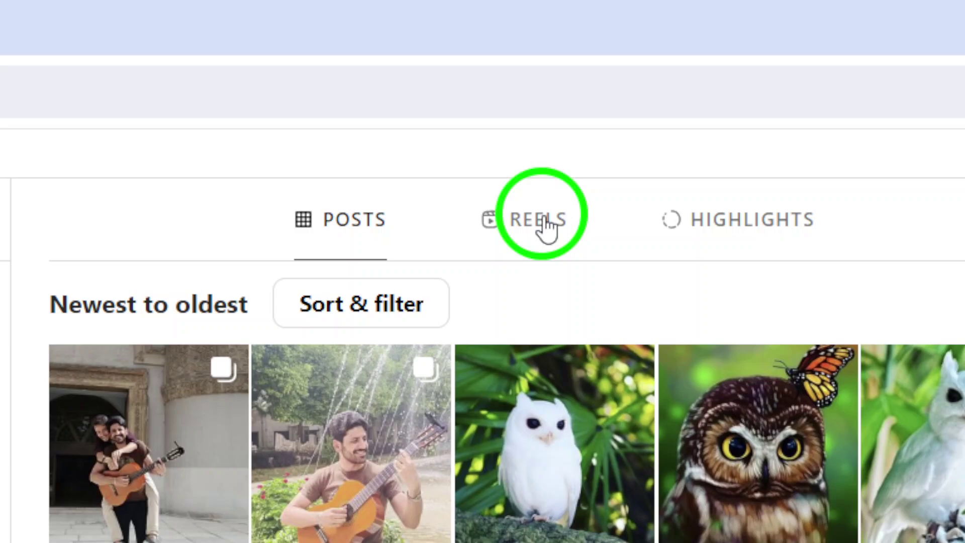
left_click(546, 229)
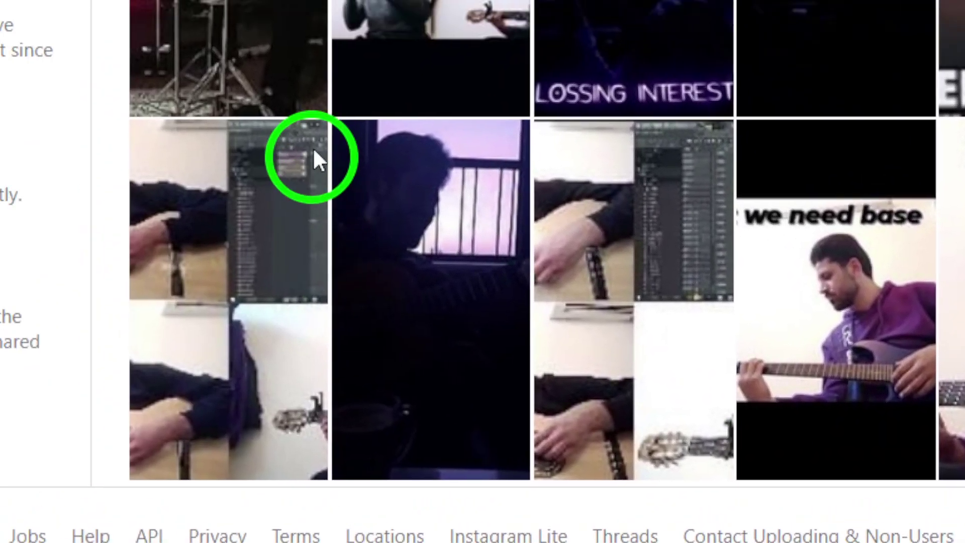
Select the first shared reel, the drumming video, then clear the selection and return Home.
left_click(576, 265)
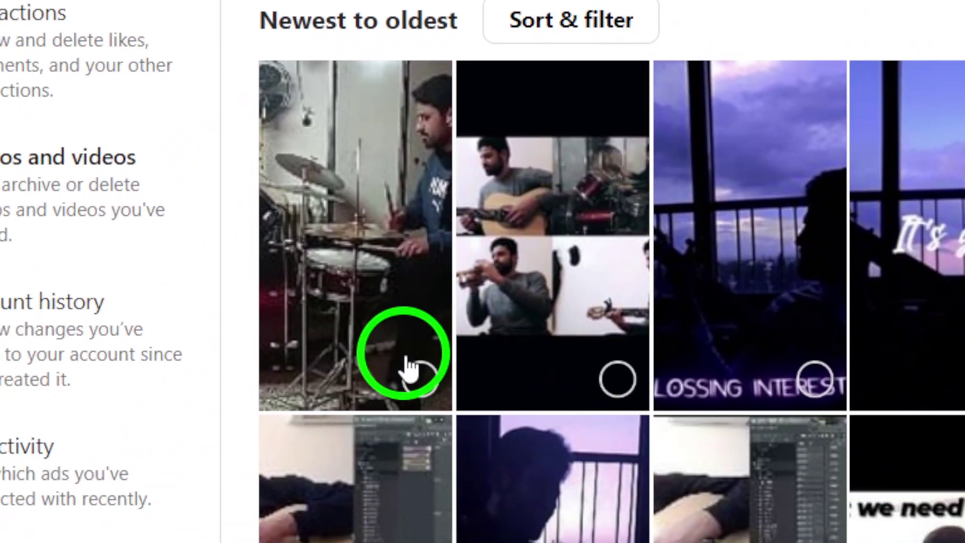
left_click(474, 308)
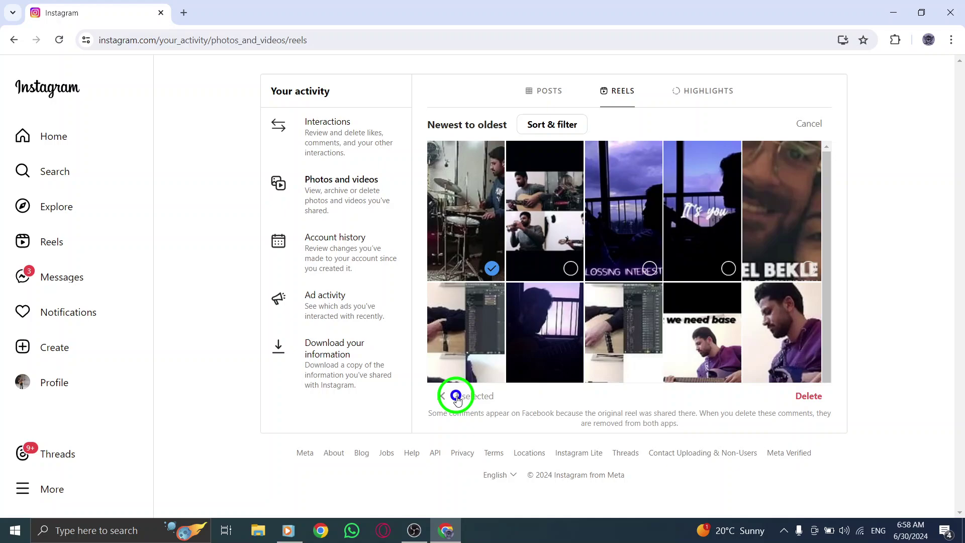
left_click(444, 397)
left_click(87, 136)
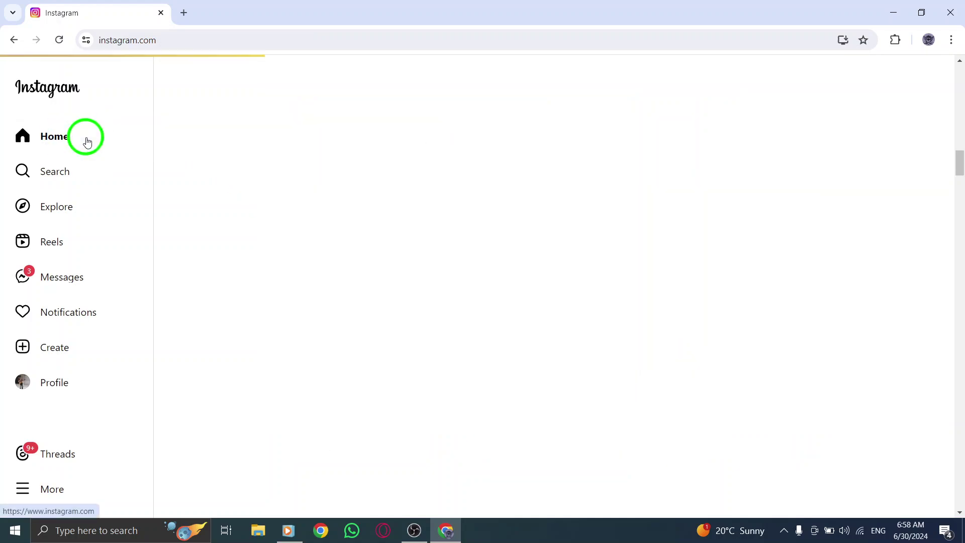
Minimise the Chrome window to reveal the Windows desktop.
left_click(893, 12)
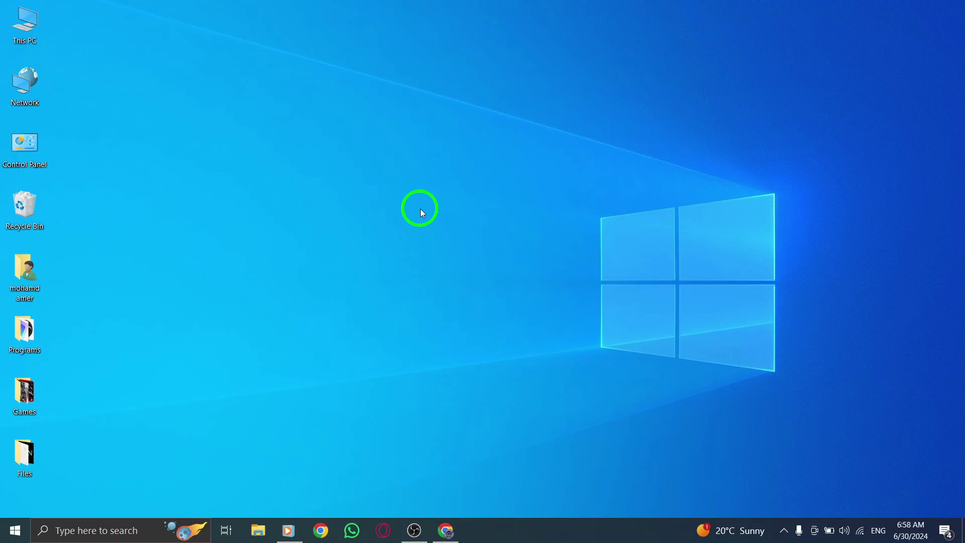